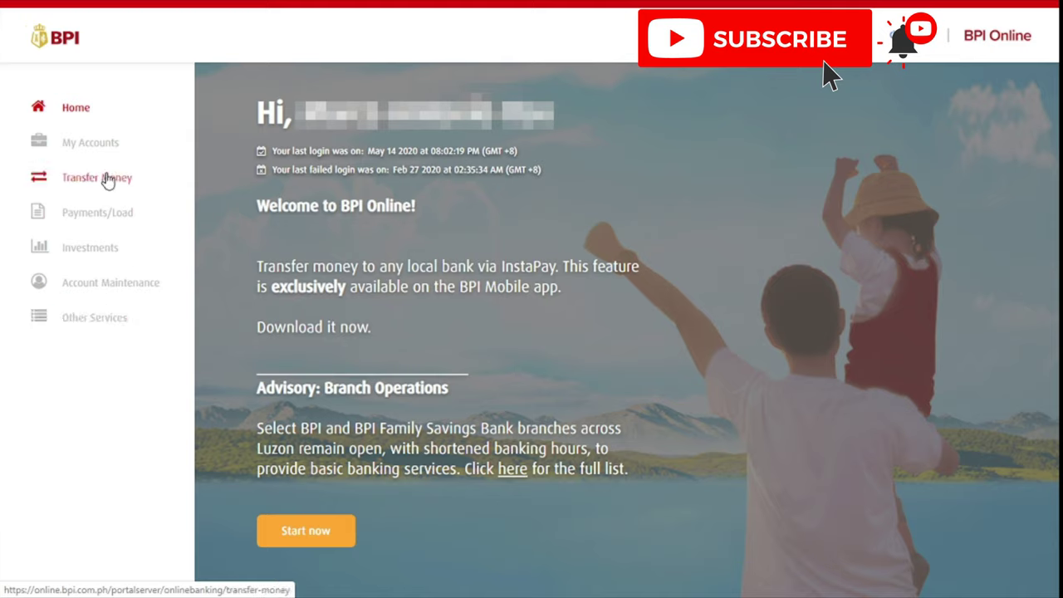
Open the Transfer Money form and choose the first account as the Transfer from source
{"action": "left_click", "coordinate": [106, 181]}
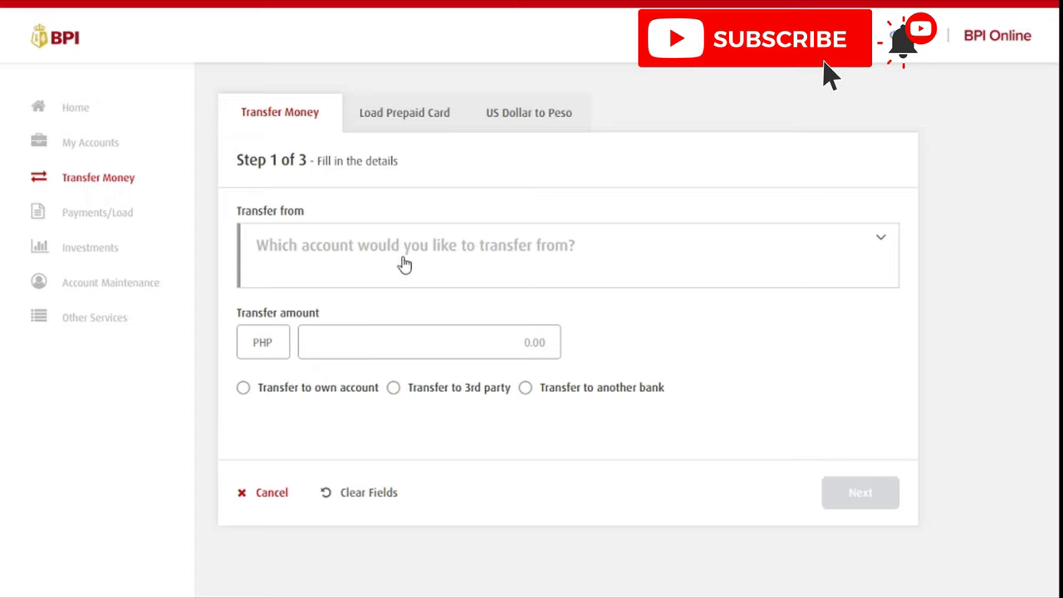
{"action": "left_click", "coordinate": [405, 264]}
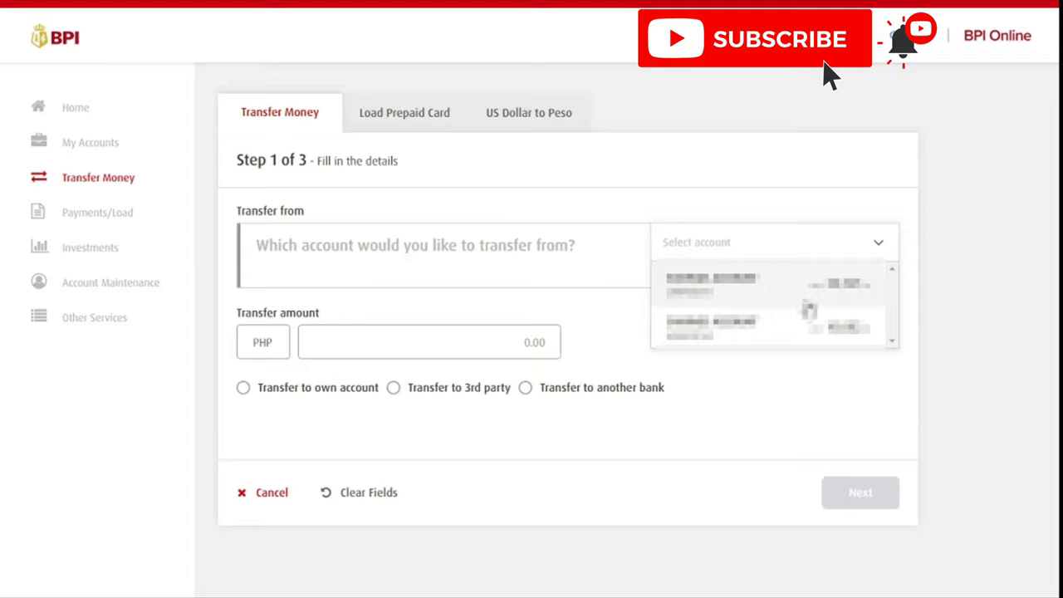
{"action": "left_click", "coordinate": [794, 293]}
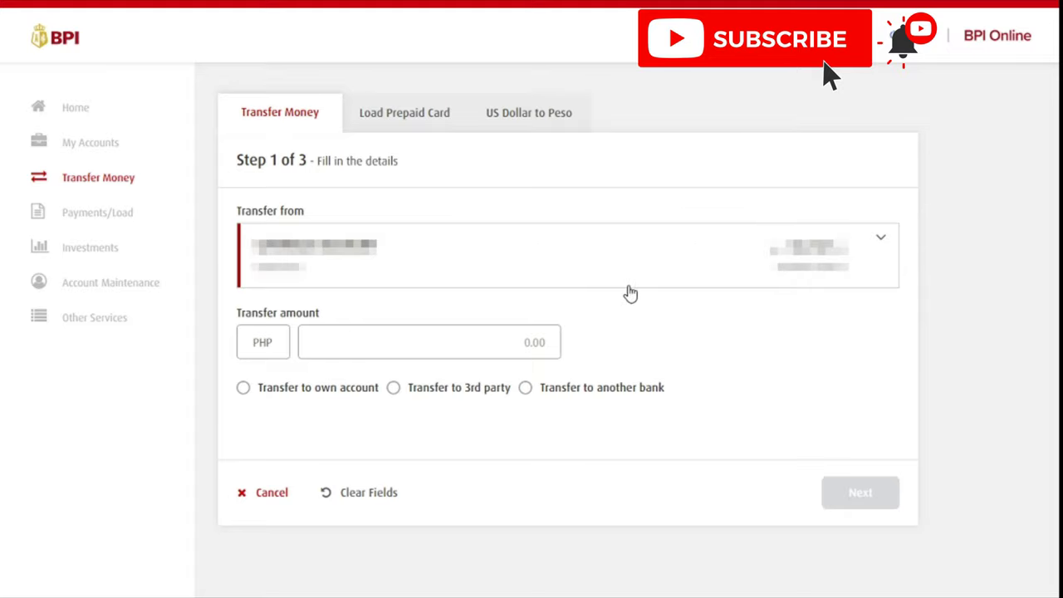
Enter 50 in the Transfer amount field so it formats to PHP 50.00
{"action": "left_click", "coordinate": [473, 343]}
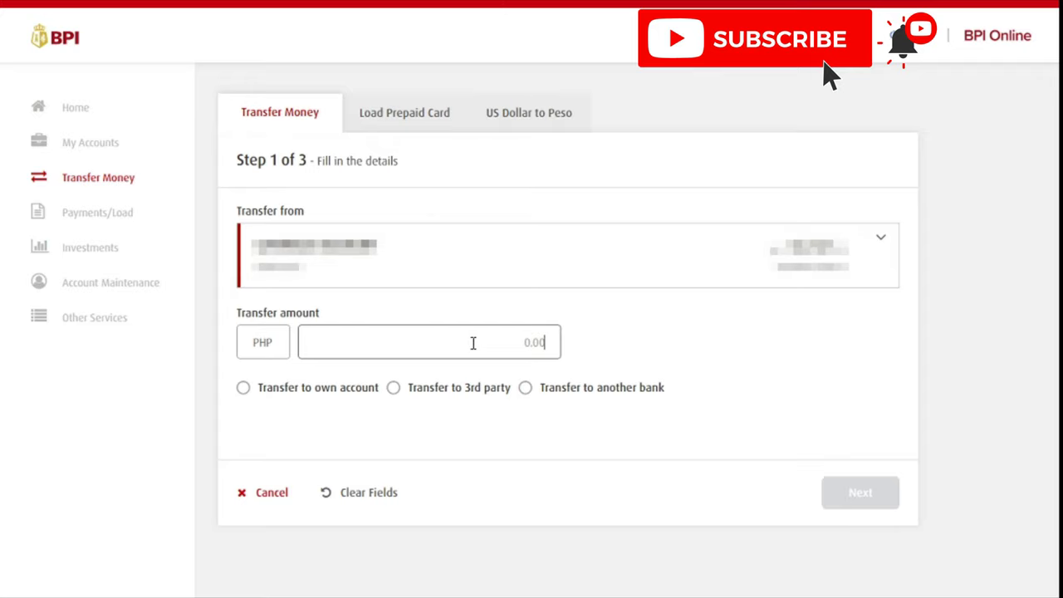
{"action": "type", "text": "50"}
{"action": "left_click", "coordinate": [615, 322]}
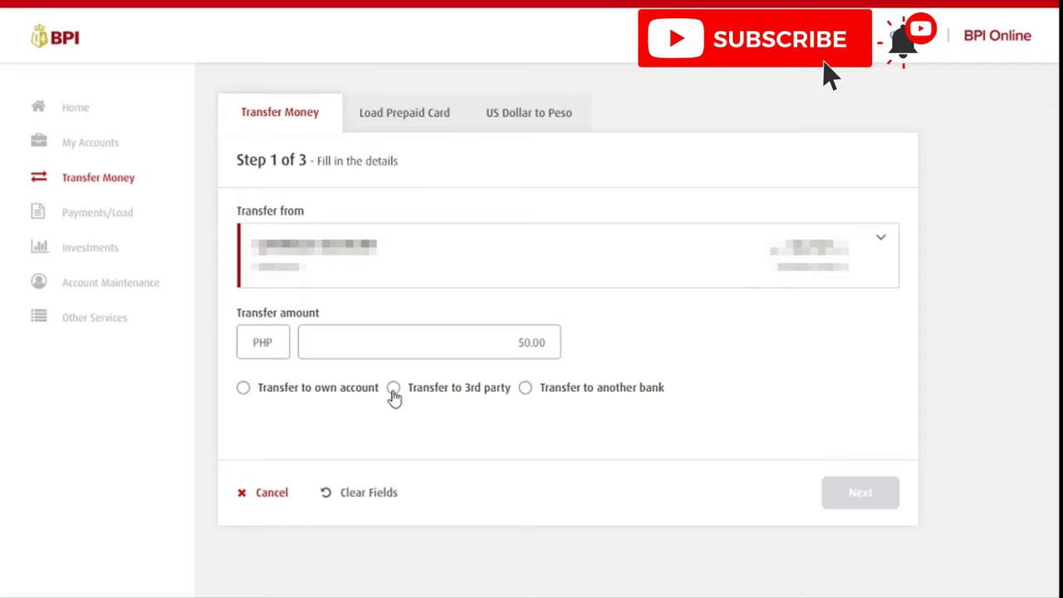
Set Transfer to 3rd party and fill in the second saved recipient account
{"action": "left_click", "coordinate": [394, 390]}
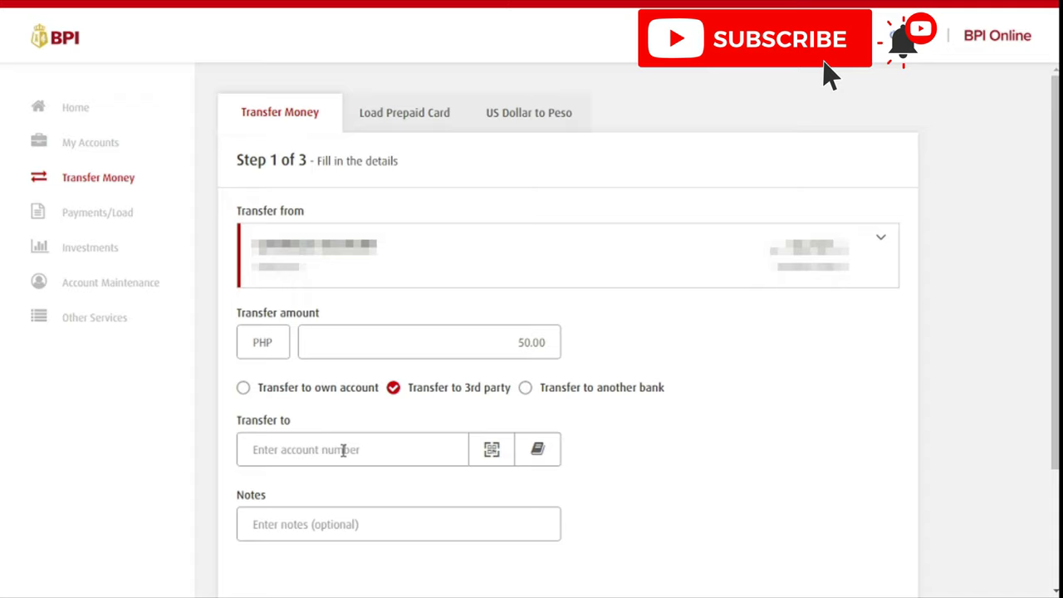
{"action": "left_click_drag", "start_coordinate": [235, 420], "coordinate": [314, 423]}
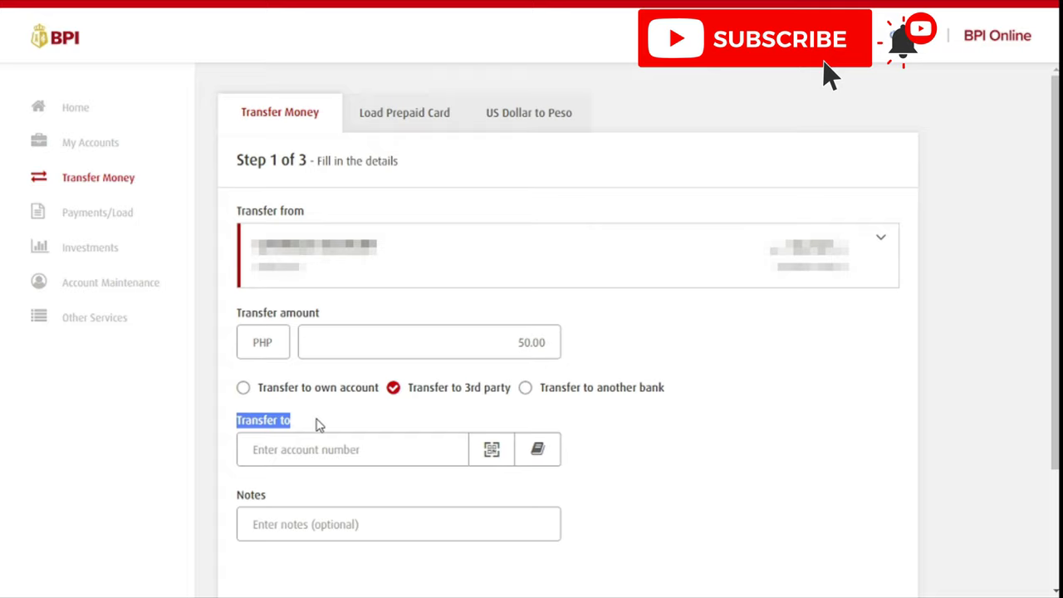
{"action": "left_click", "coordinate": [419, 420]}
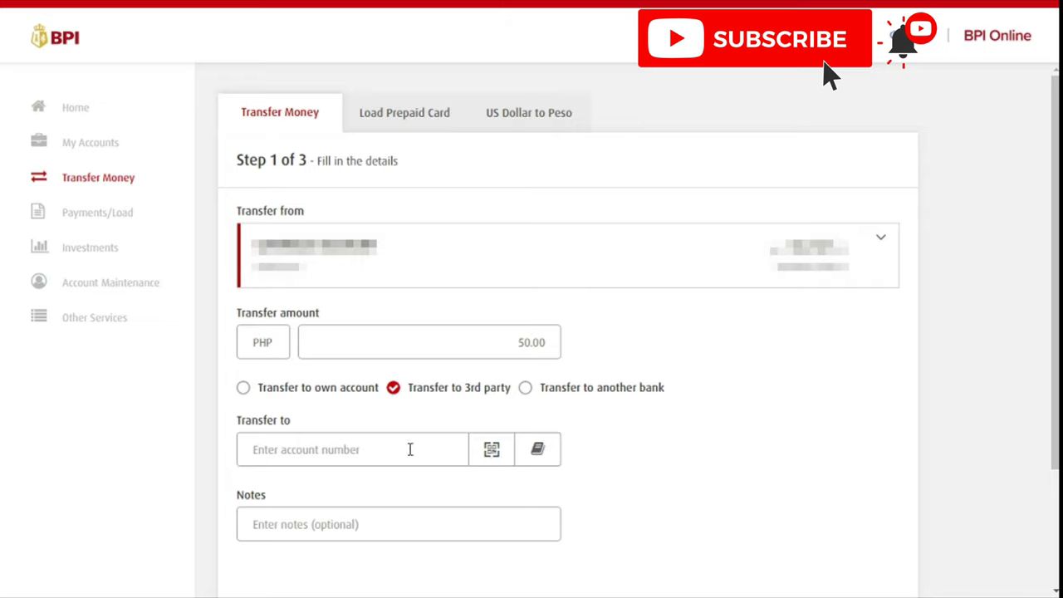
{"action": "left_click", "coordinate": [385, 453]}
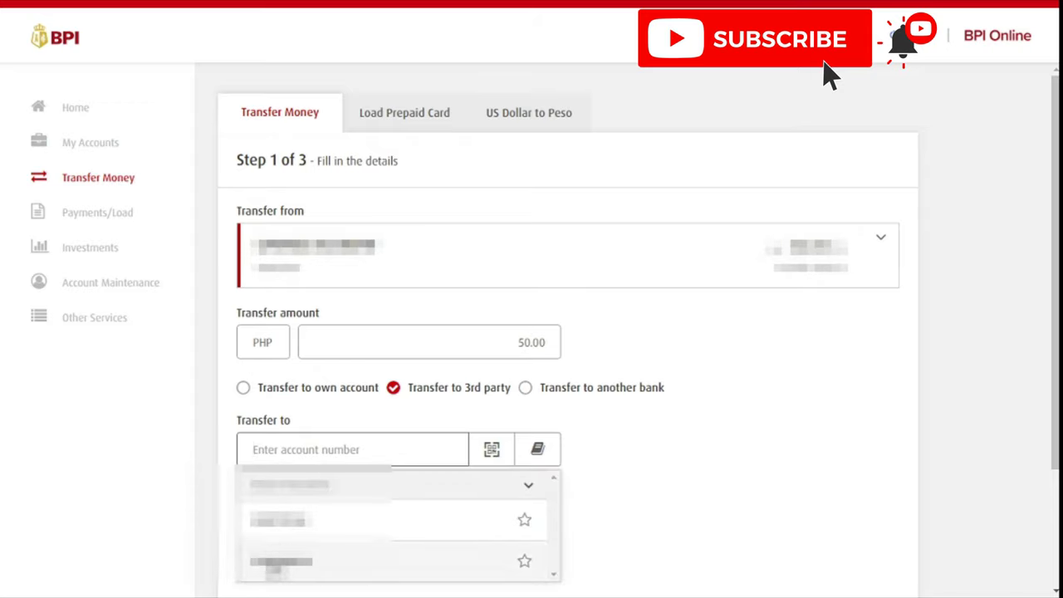
{"action": "left_click", "coordinate": [274, 563]}
{"action": "left_click", "coordinate": [331, 524]}
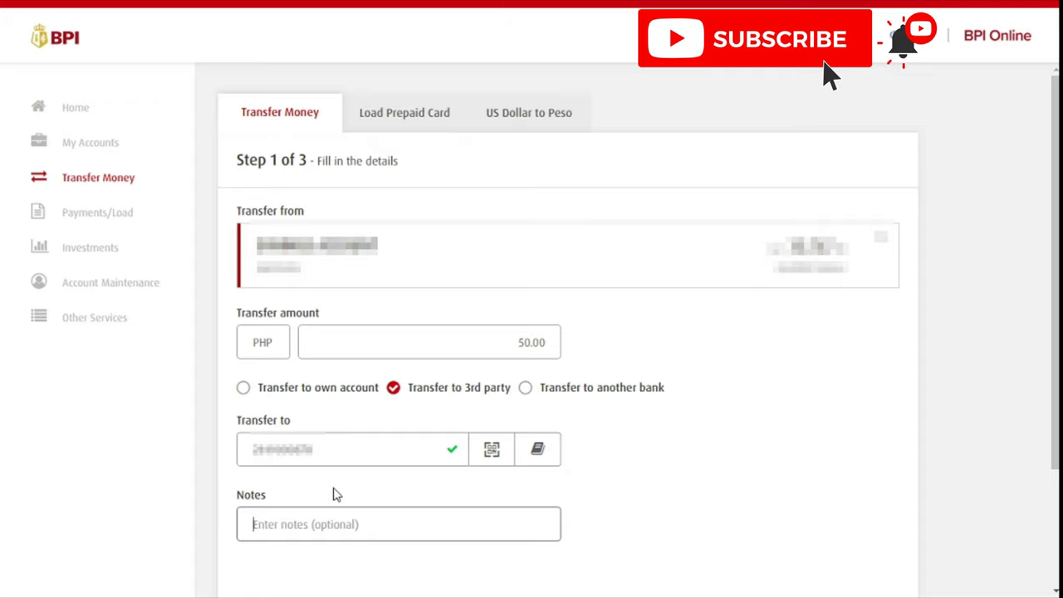
Type a payment note for an online seller in Notes, fixing typos and the capitalisation
{"action": "type", "text": ":"}
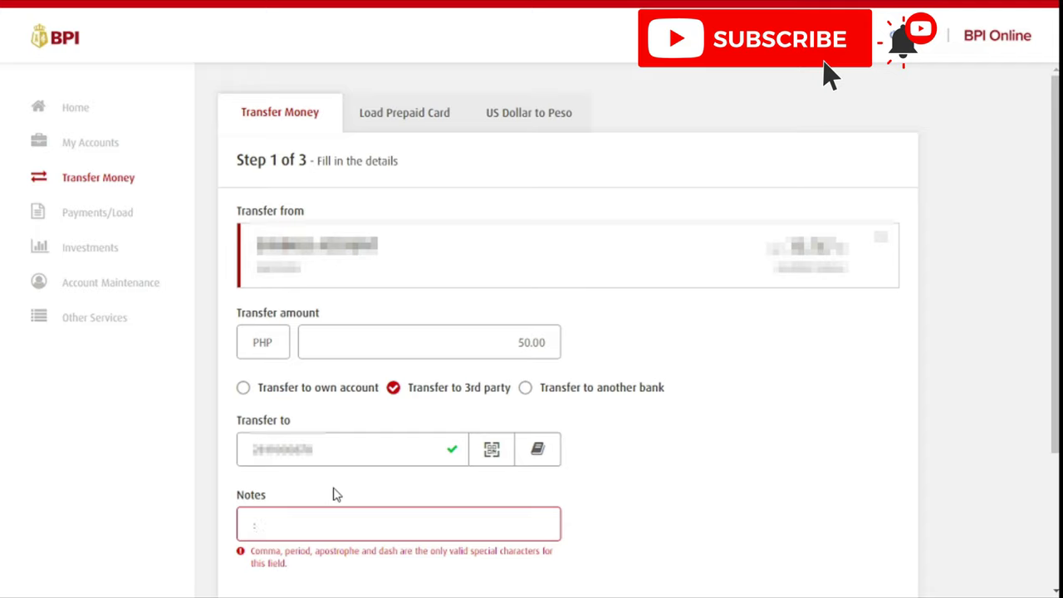
{"action": "key", "text": "BackSpace"}
{"action": "type", "text": "PAyment"}
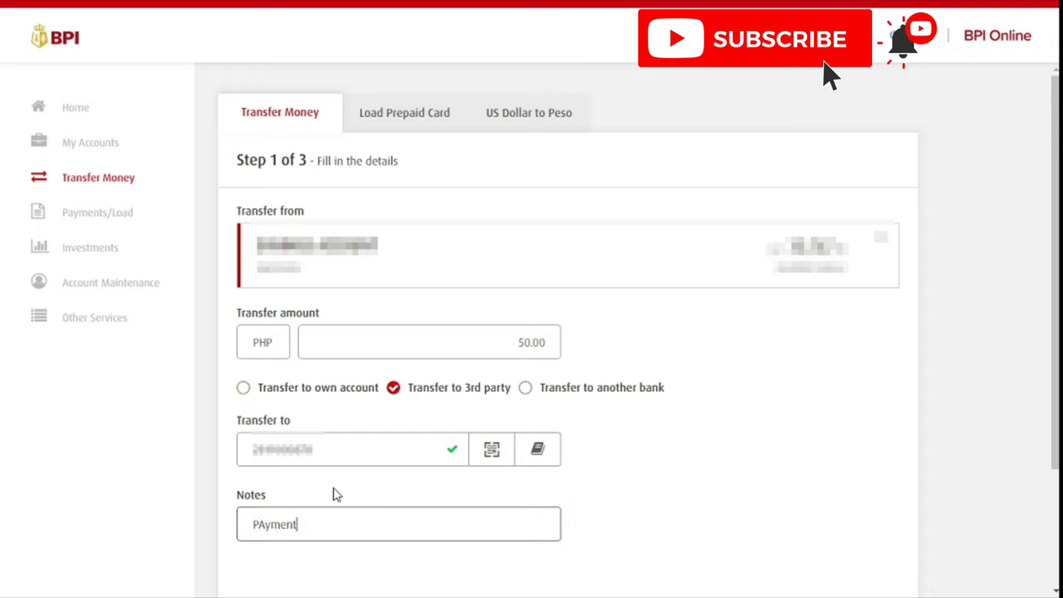
{"action": "type", "text": " for online"}
{"action": "key", "text": "BackSpace"}
{"action": "key", "text": "BackSpace"}
{"action": "key", "text": "BackSpace"}
{"action": "key", "text": "BackSpace"}
{"action": "type", "text": "line s"}
{"action": "key", "text": "BackSpace"}
{"action": "key", "text": "BackSpace"}
{"action": "key", "text": "BackSpace"}
{"action": "key", "text": "BackSpace"}
{"action": "type", "text": "ne sel"}
{"action": "key", "text": "BackSpace"}
{"action": "type", "text": "ler"}
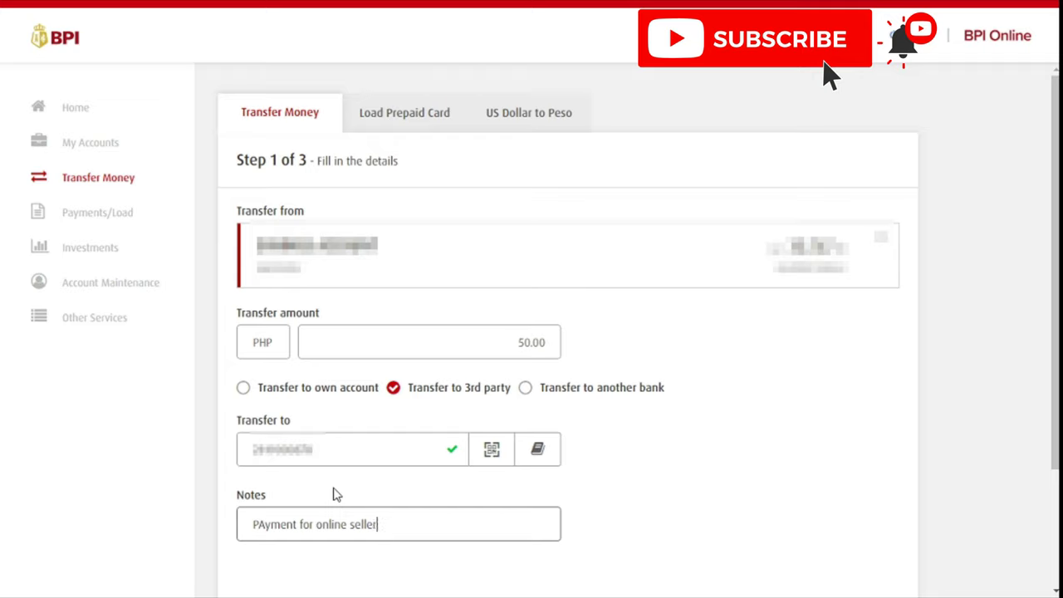
{"action": "left_click", "coordinate": [260, 524]}
{"action": "left_click_drag", "start_coordinate": [260, 524], "coordinate": [254, 524]}
{"action": "type", "text": "a"}
Replace the note with 'Test' and submit the transfer form with Next
{"action": "left_click", "coordinate": [422, 524]}
{"action": "left_click_drag", "start_coordinate": [420, 523], "coordinate": [232, 526]}
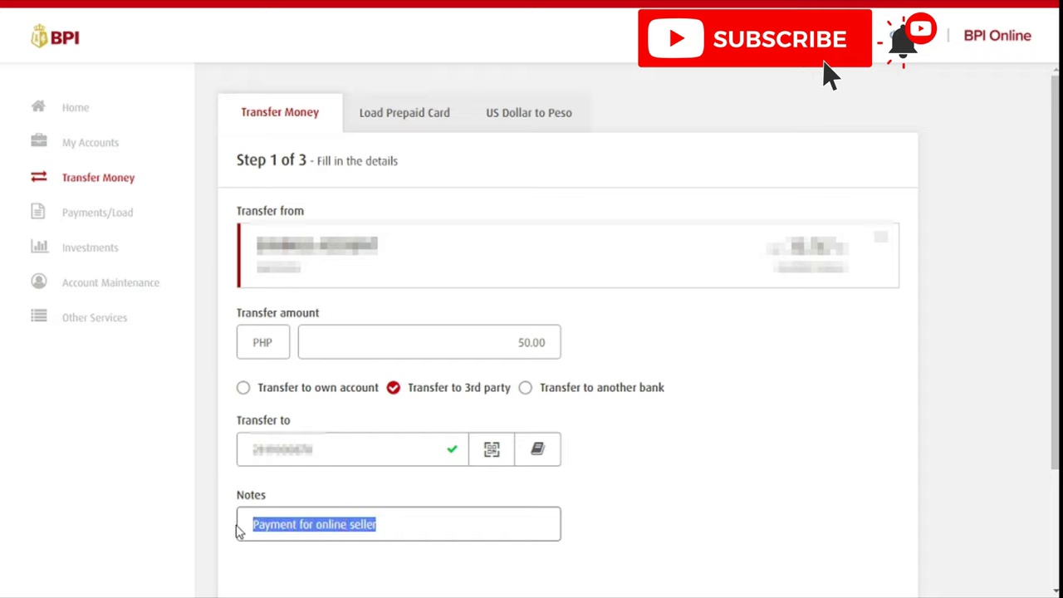
{"action": "type", "text": "Test"}
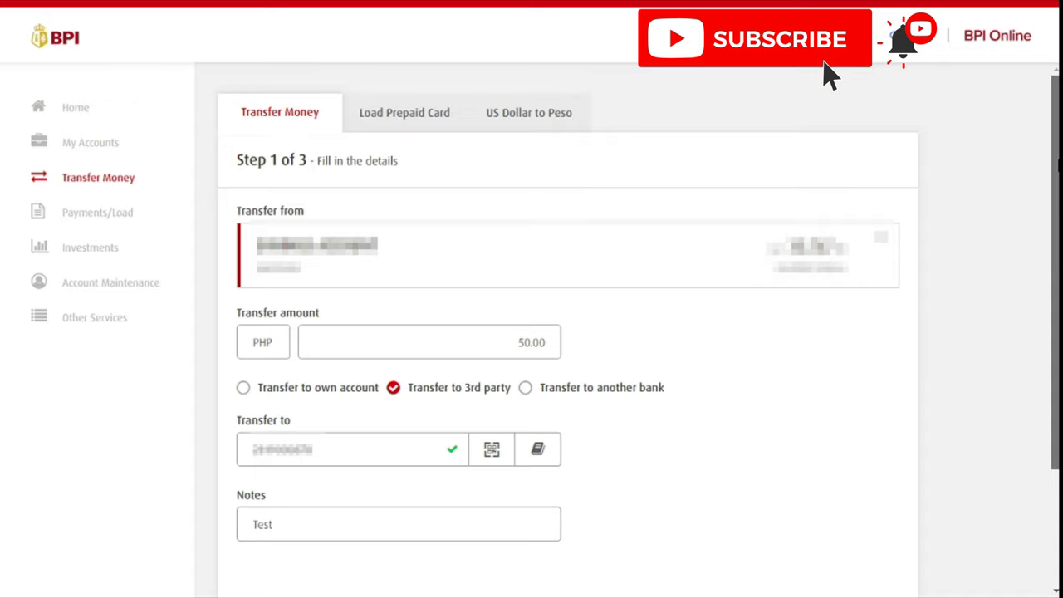
{"action": "scroll", "coordinate": [1054, 274], "scroll_direction": "down", "scroll_amount": 2}
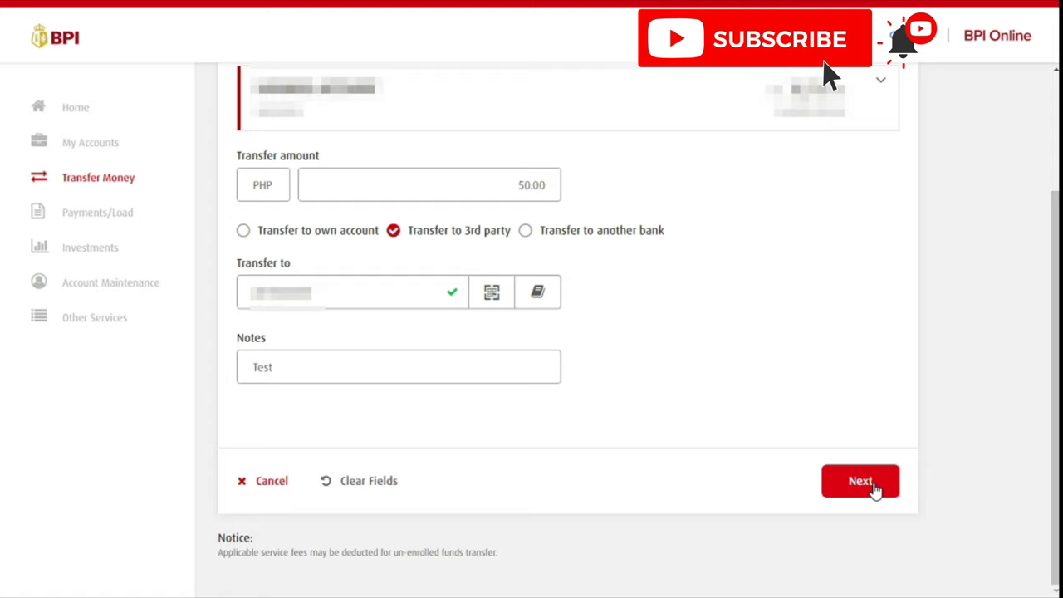
{"action": "left_click", "coordinate": [874, 490]}
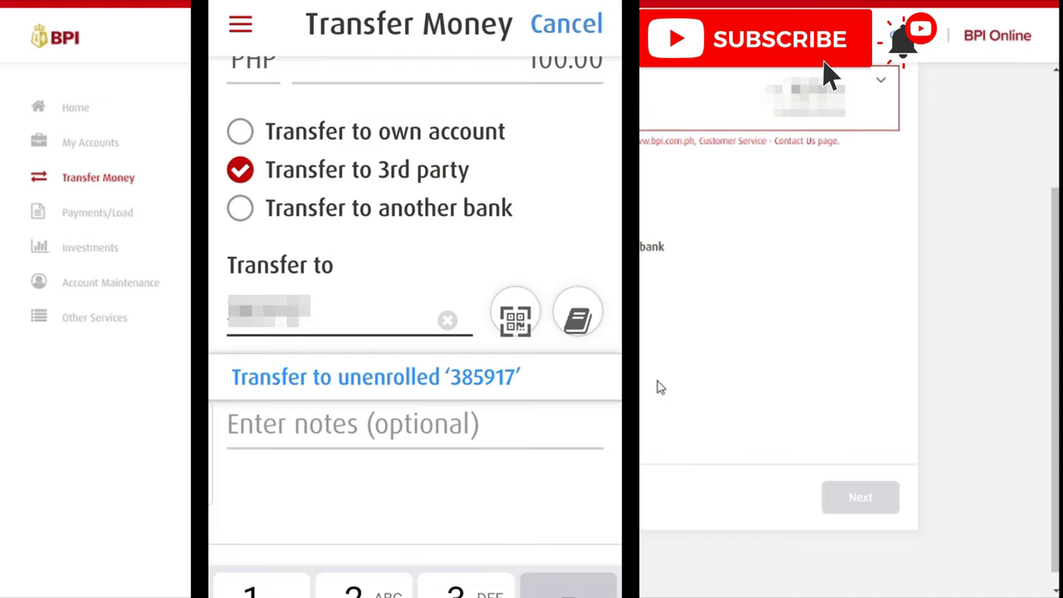
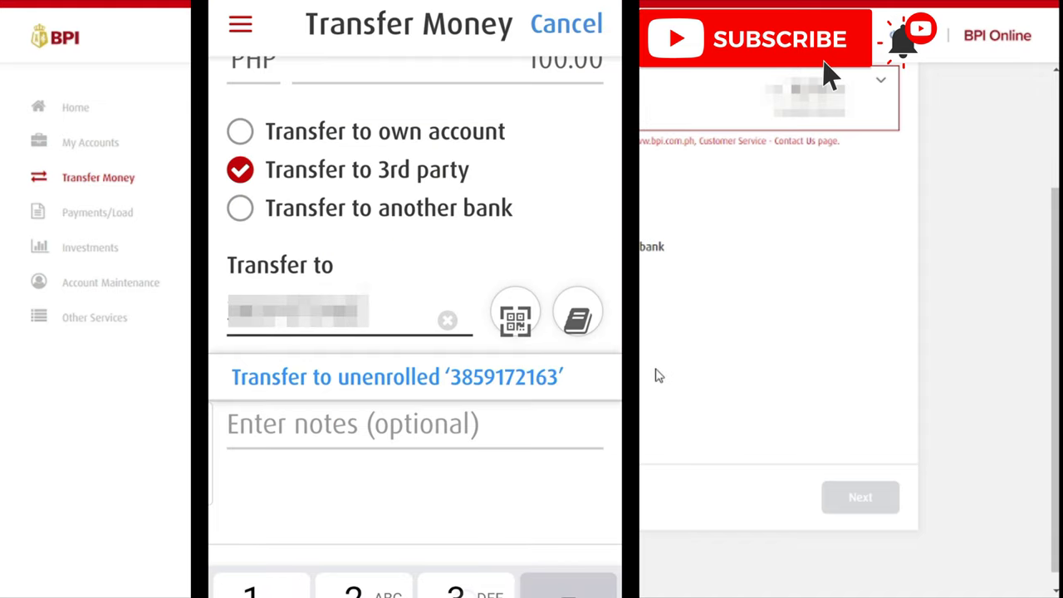
Finish the recipient's account number, add the note 'test' and submit the transfer with Next
{"action": "key", "text": "Tab"}
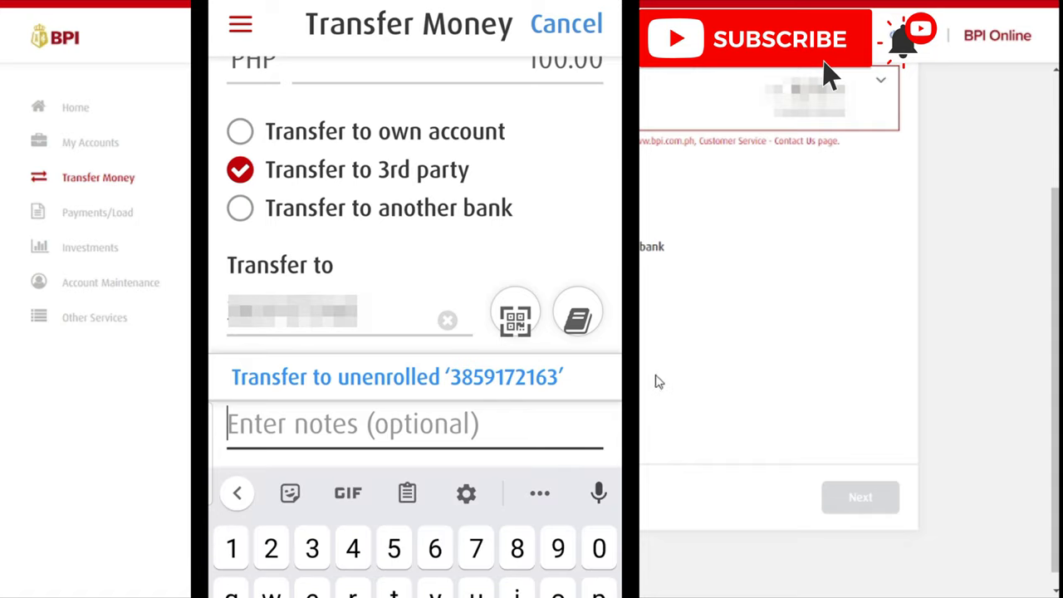
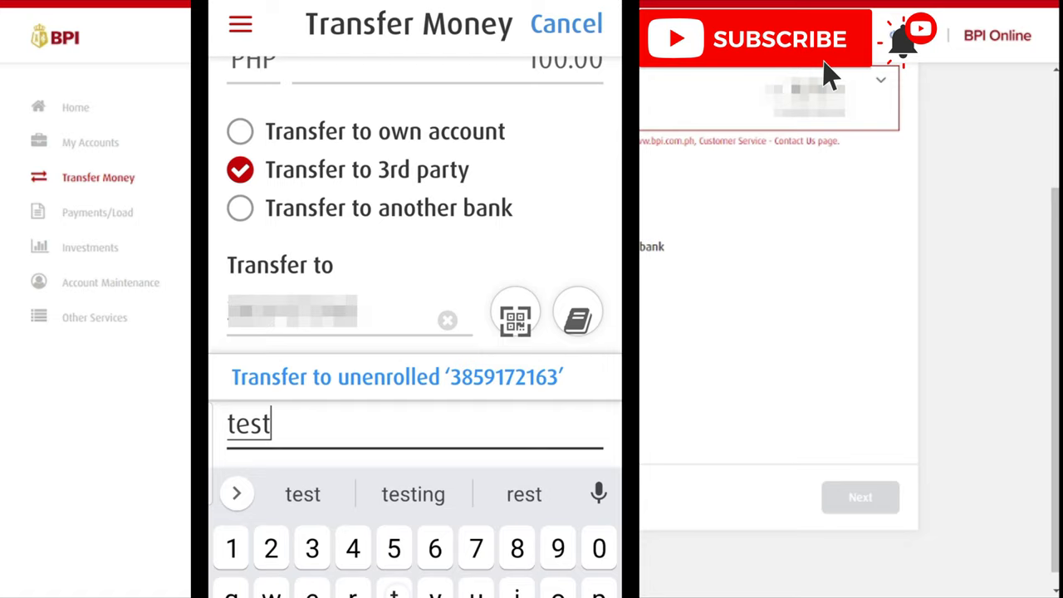
{"action": "key", "text": "Escape"}
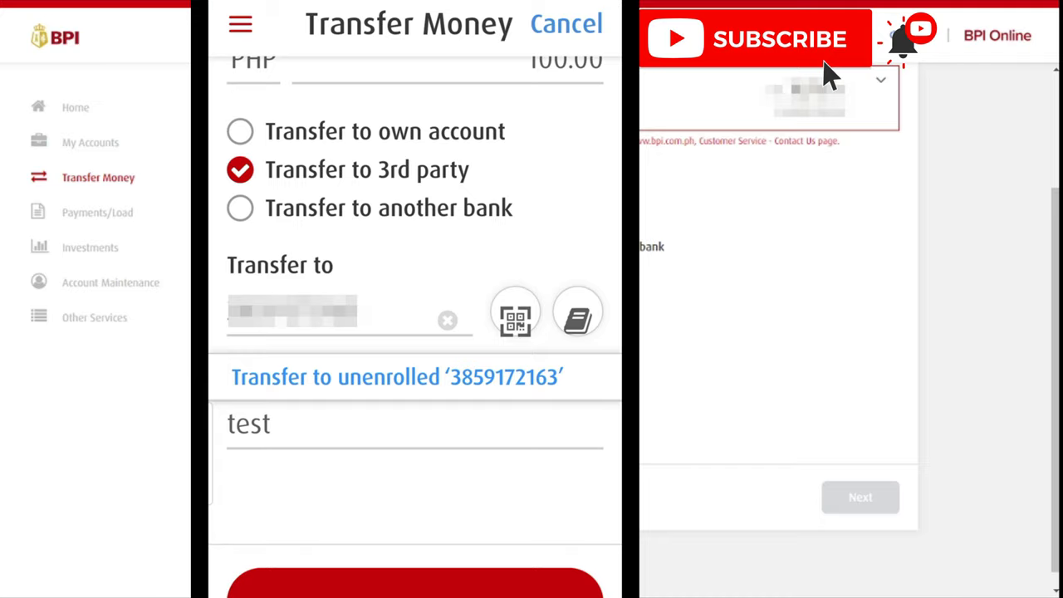
{"action": "left_click", "coordinate": [397, 376]}
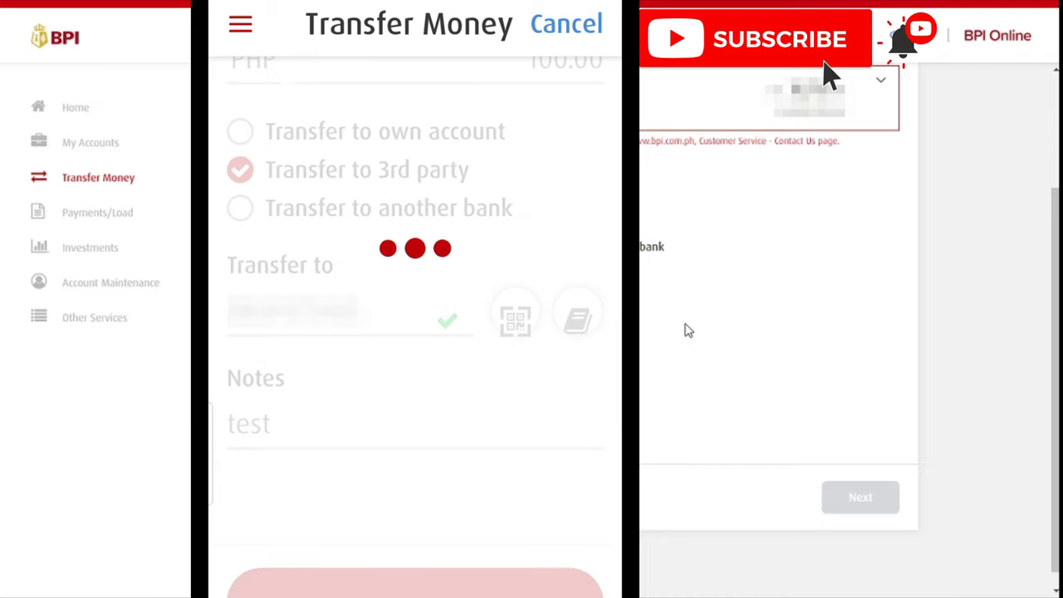